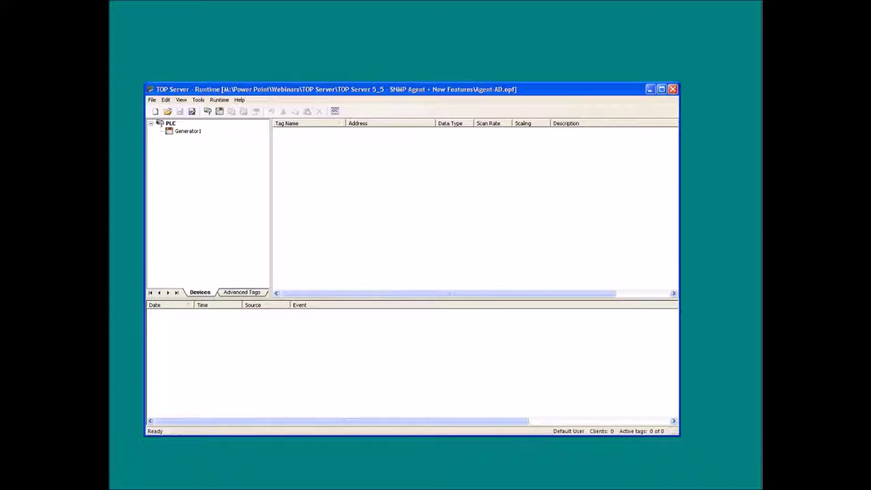
Step: Switch from TOP Server to the WidgetServer Configurator window showing the localhost TOP Server data source
{"action": "left_click", "coordinate": [634, 461]}
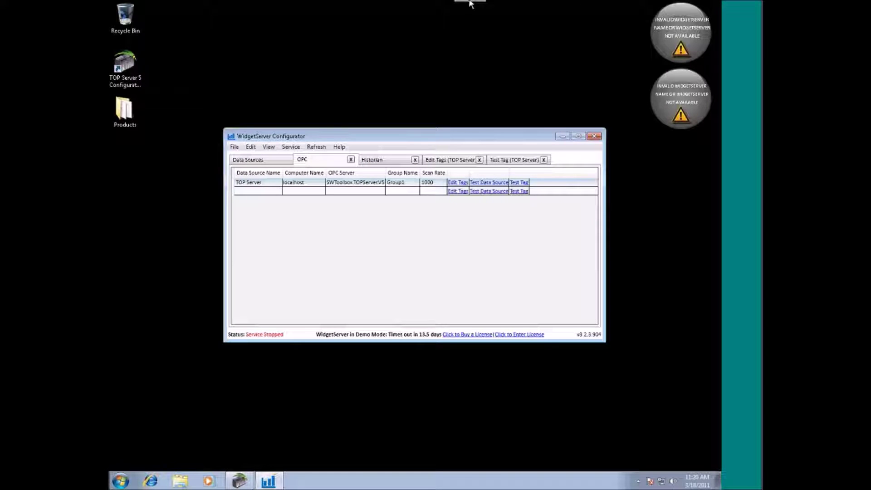
Step: Return to TOP Server, switch to the SNMP Agent view and begin configuring a new agent
{"action": "mouse_move", "coordinate": [498, 5]}
{"action": "left_click", "coordinate": [532, 4]}
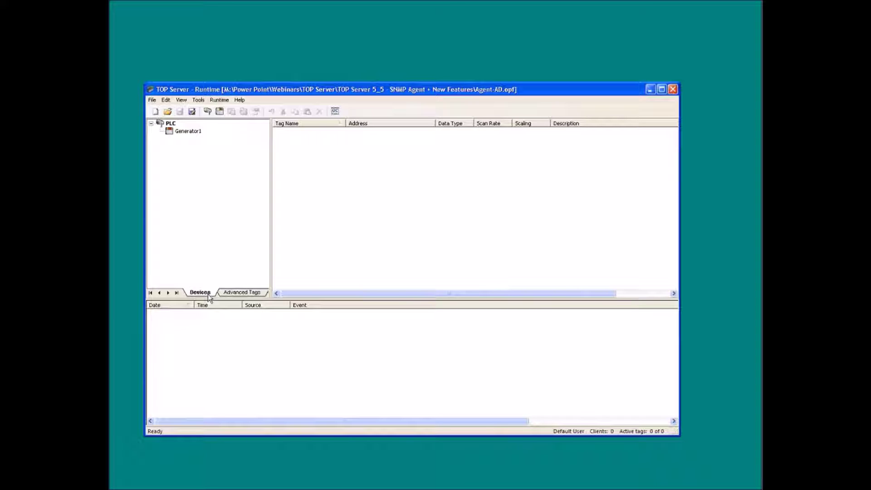
{"action": "left_click", "coordinate": [177, 293]}
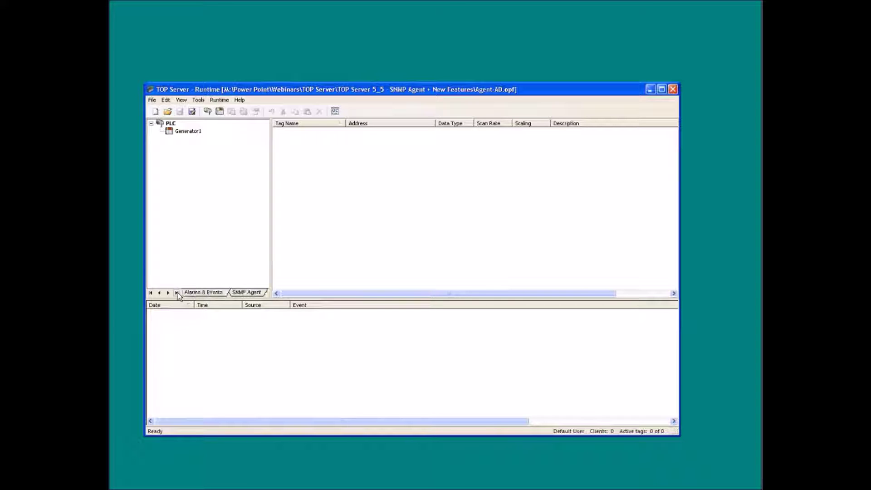
{"action": "left_click", "coordinate": [257, 294]}
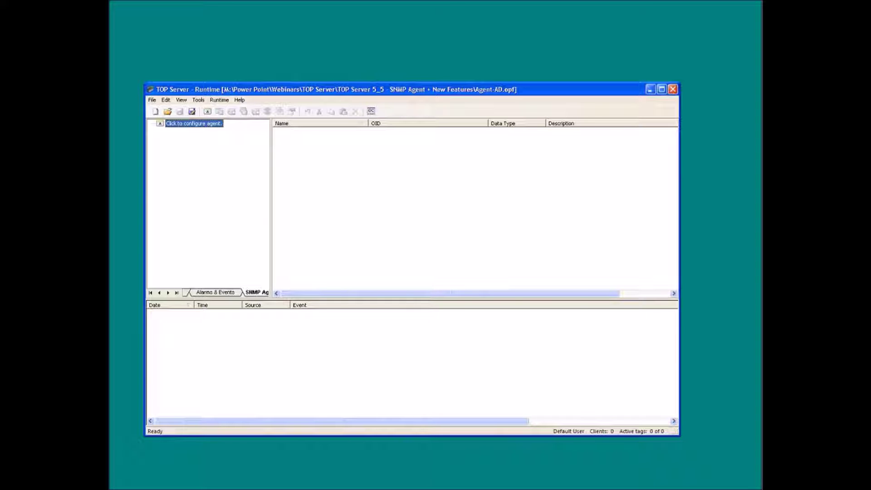
{"action": "double_click", "coordinate": [208, 124]}
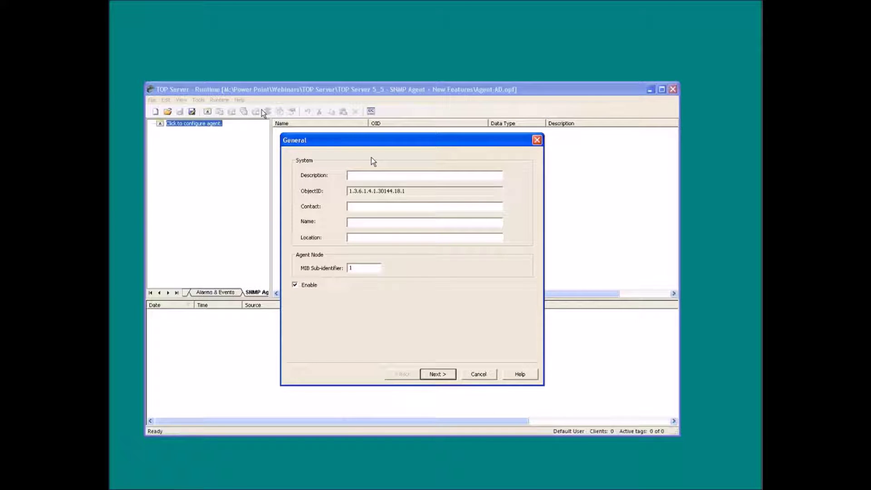
Step: Give the agent description 'SCADA PC GEneralor PLC', a contact, name 'SCADA PC PLC-Gen1', location 'SWTB Offices'
{"action": "left_click", "coordinate": [380, 173]}
{"action": "type", "text": "SCA"}
{"action": "type", "text": "DA PC GE"}
{"action": "type", "text": "nera"}
{"action": "type", "text": "l"}
{"action": "type", "text": "or PLC"}
{"action": "key", "text": "Tab"}
{"action": "type", "text": "By"}
{"action": "type", "text": "yc"}
{"action": "type", "text": "e"}
{"action": "key", "text": "Tab"}
{"action": "type", "text": "SCADA PC"}
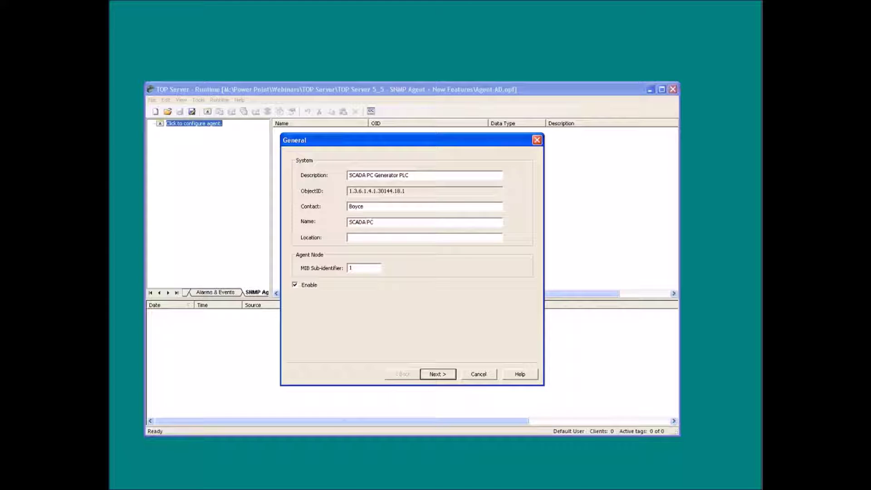
{"action": "type", "text": " PLC-"}
{"action": "type", "text": "Gen1"}
{"action": "type", "text": "S"}
{"action": "type", "text": "W"}
{"action": "type", "text": "TB Offic"}
{"action": "type", "text": "es"}
{"action": "left_click", "coordinate": [438, 376]}
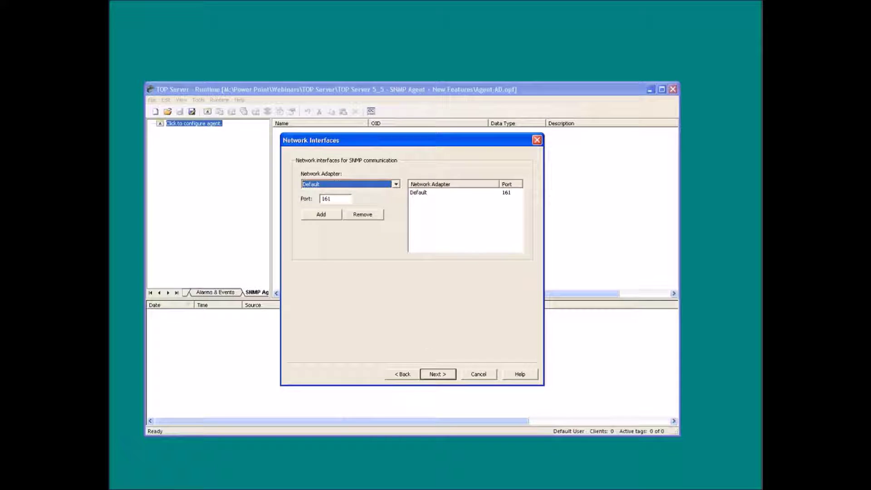
{"action": "left_click", "coordinate": [441, 373]}
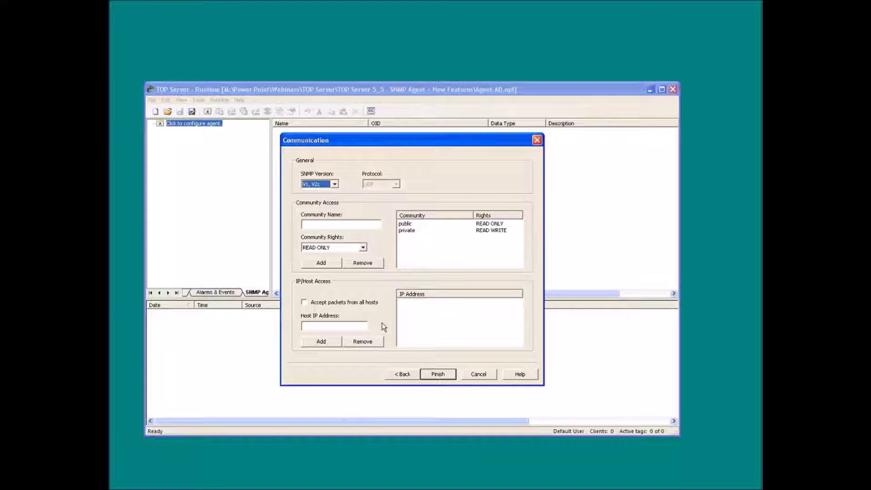
Step: Accept SNMP packets from all hosts and finish the agent setup
{"action": "left_click", "coordinate": [336, 304]}
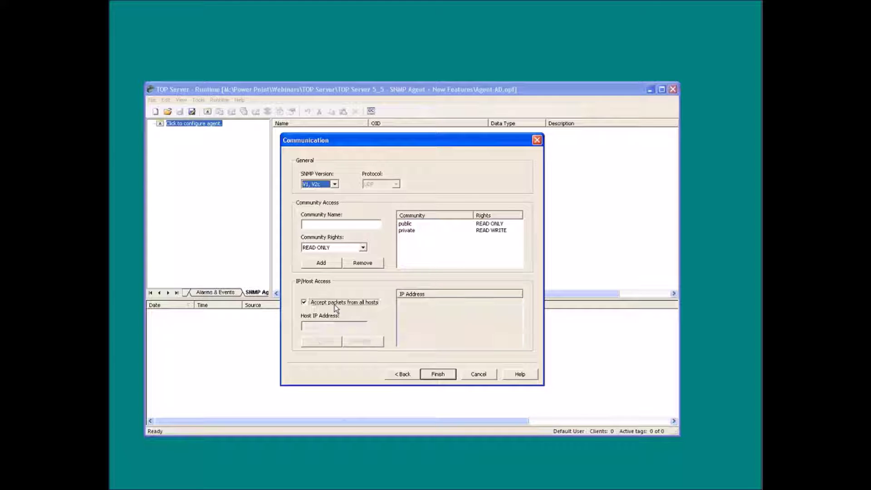
{"action": "left_click", "coordinate": [451, 378]}
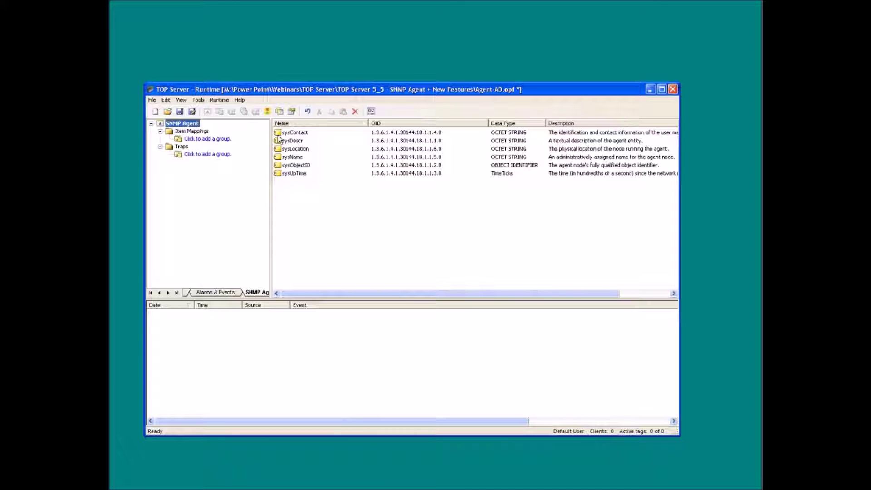
Step: Add an item mapping group, renaming the default Group1 to Gen1
{"action": "left_click", "coordinate": [221, 140]}
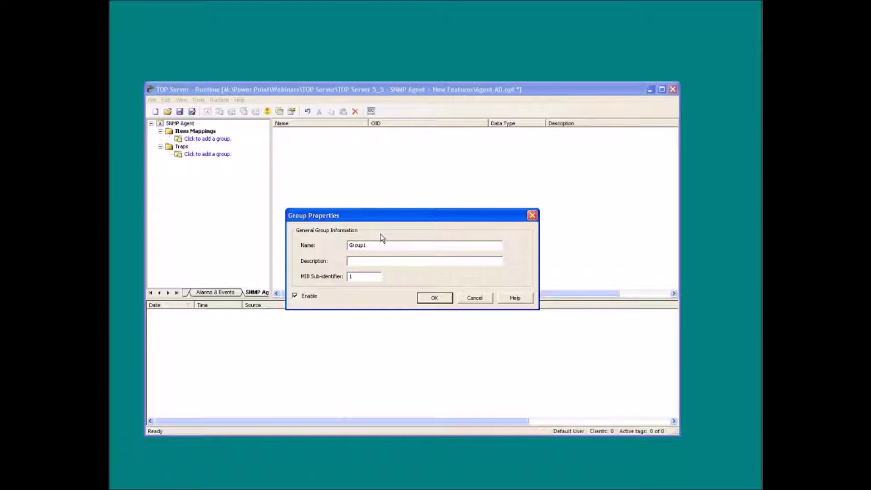
{"action": "left_click_drag", "start_coordinate": [383, 244], "coordinate": [327, 242]}
{"action": "type", "text": "Gen1"}
{"action": "left_click", "coordinate": [434, 298]}
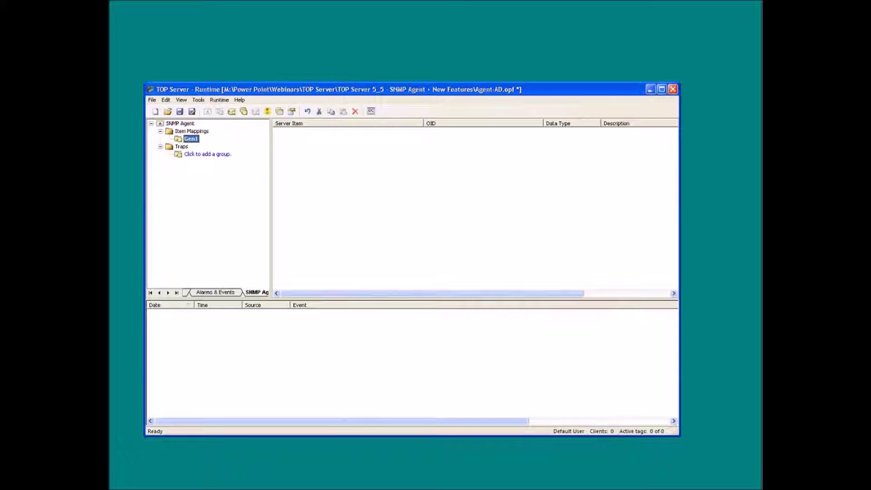
{"action": "right_click", "coordinate": [193, 140]}
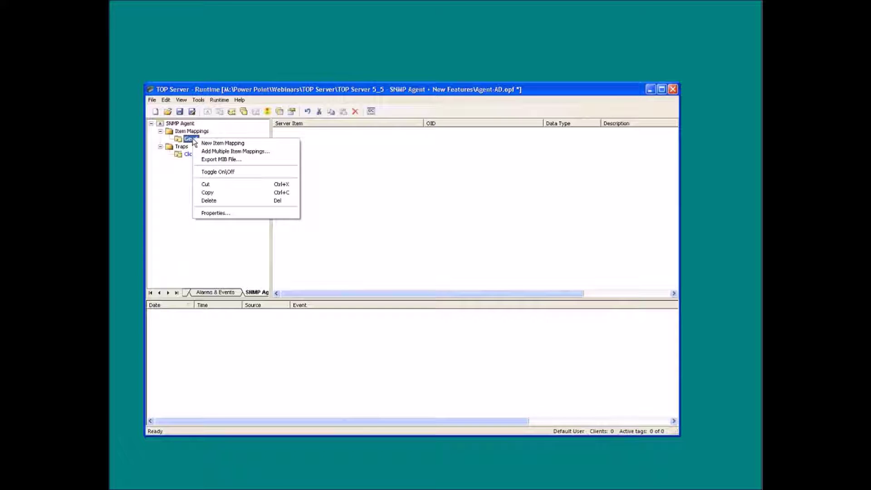
Step: Map PLC.Generator1's KW and RunningState tags into Gen1 via Add Multiple Item Mappings
{"action": "left_click", "coordinate": [256, 152]}
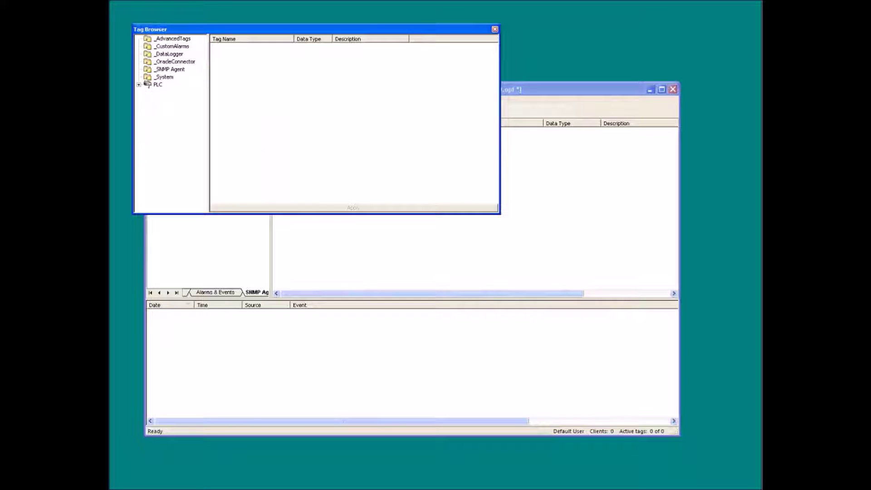
{"action": "left_click", "coordinate": [138, 84]}
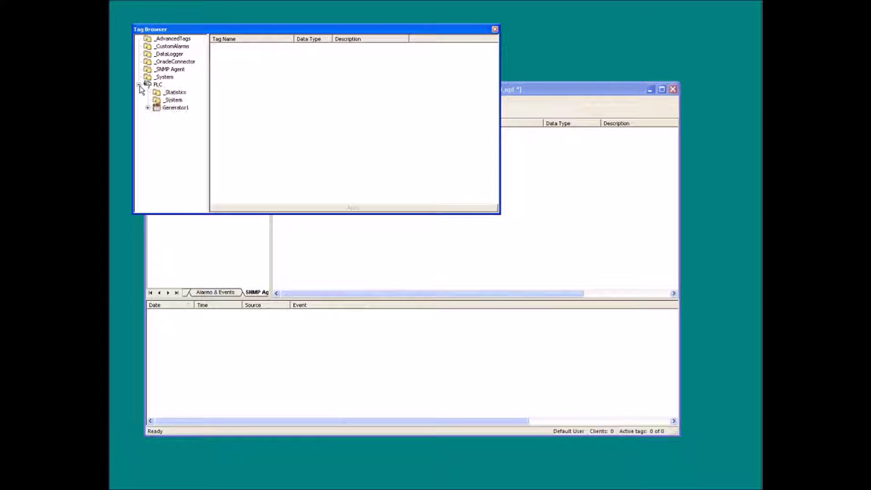
{"action": "left_click", "coordinate": [159, 108]}
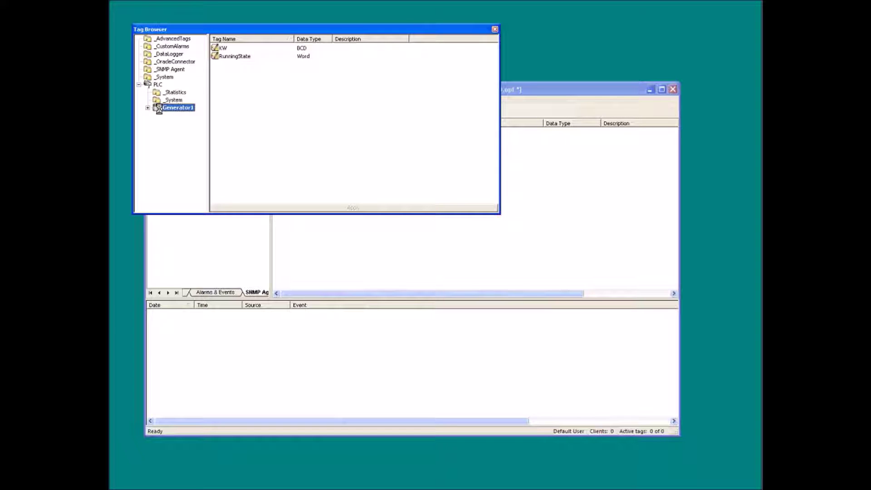
{"action": "left_click", "coordinate": [150, 86]}
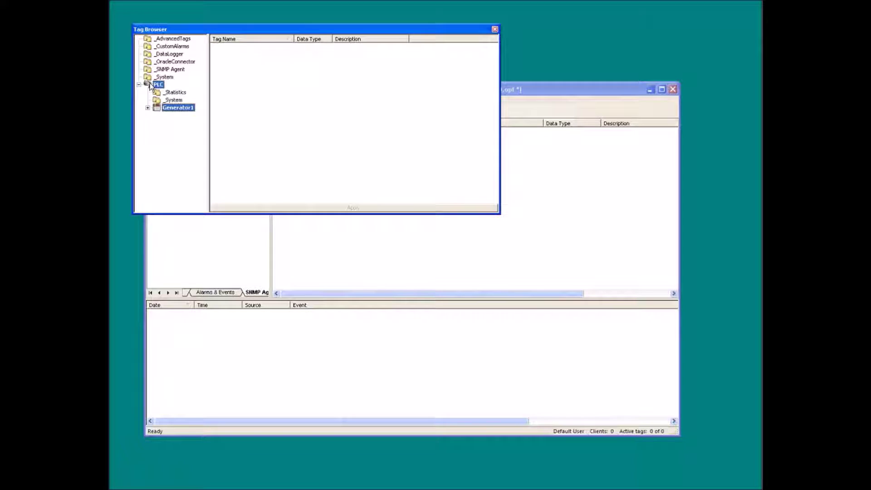
{"action": "left_click", "coordinate": [174, 108]}
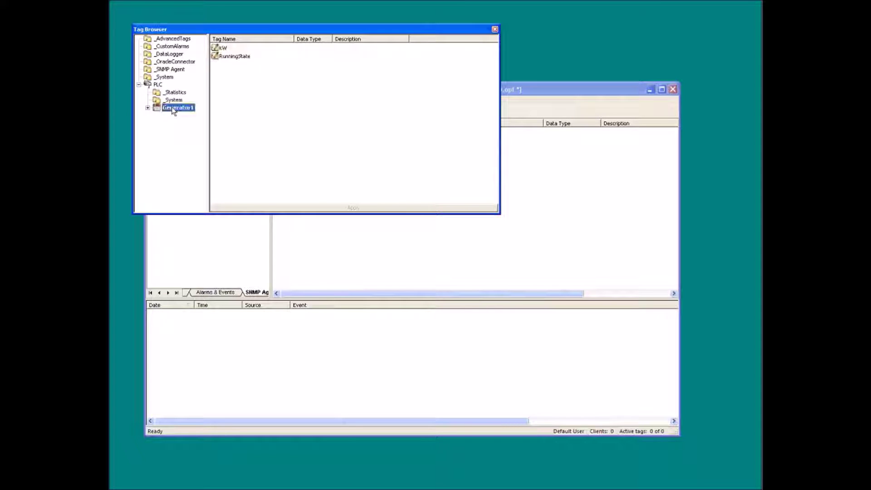
{"action": "left_click", "coordinate": [222, 58]}
{"action": "left_click", "coordinate": [219, 49], "text": "shift"}
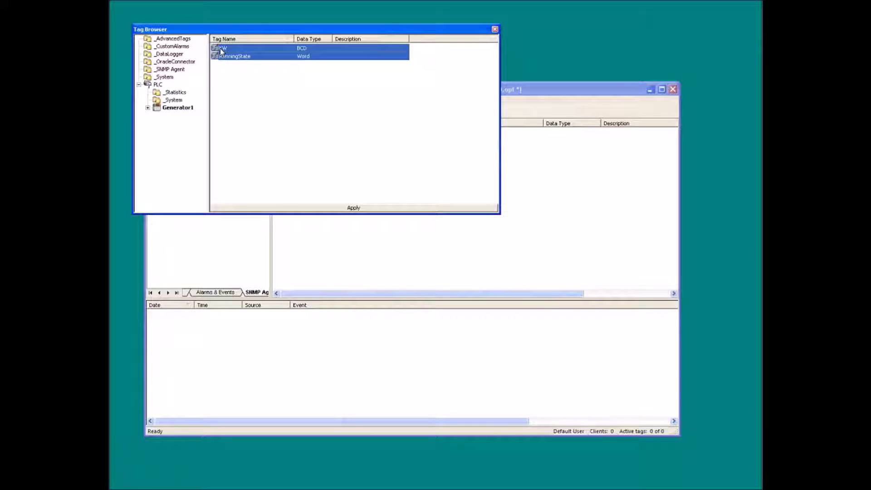
{"action": "left_click", "coordinate": [355, 207]}
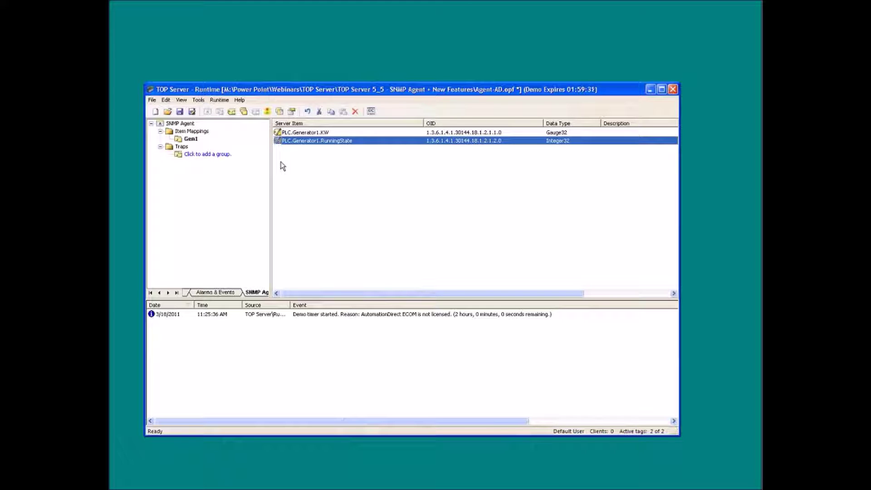
Step: Add a trap group named Gen1 and advance to its destination settings
{"action": "left_click", "coordinate": [209, 155]}
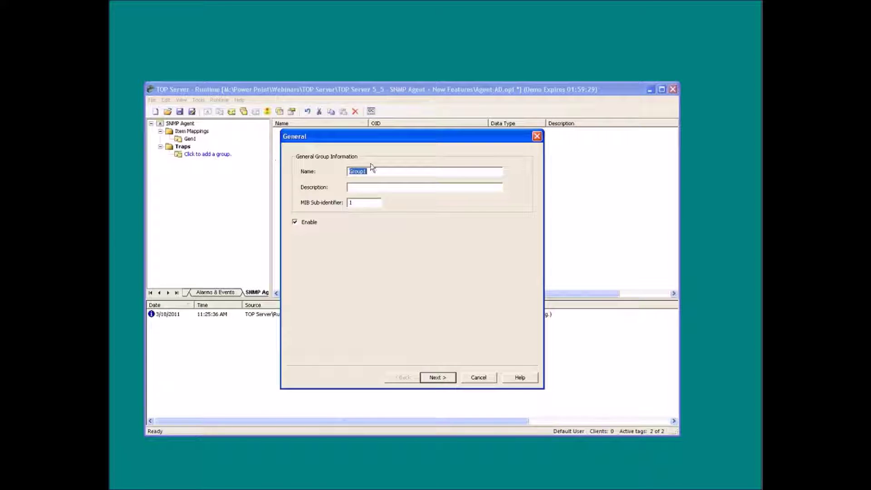
{"action": "type", "text": "Gen1"}
{"action": "key", "text": "Return"}
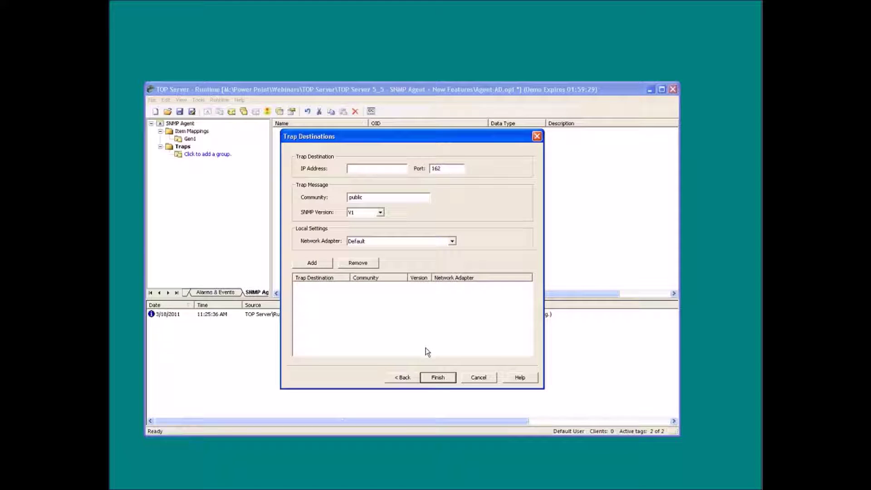
Step: Add an SNMP V2c trap destination at 192.168.111.36:162 and finish the Gen1 trap group
{"action": "type", "text": "192.168.111.36"}
{"action": "left_click", "coordinate": [375, 215]}
{"action": "left_click", "coordinate": [371, 228]}
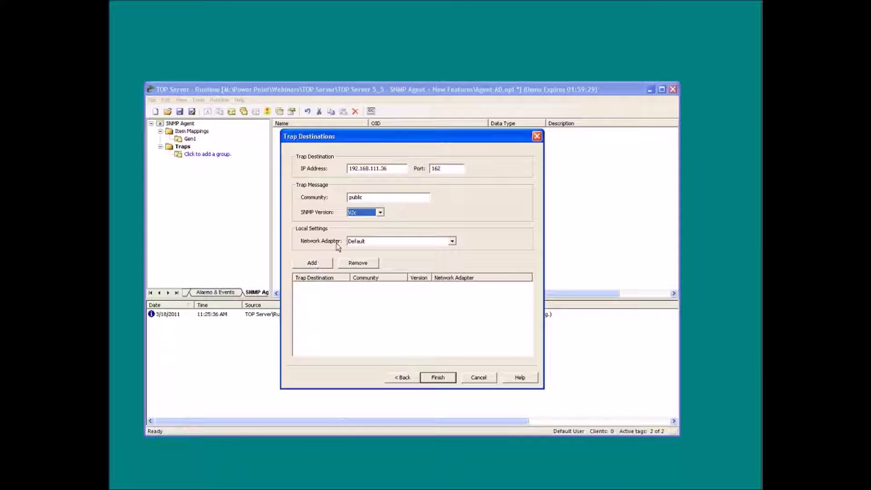
{"action": "left_click", "coordinate": [328, 264]}
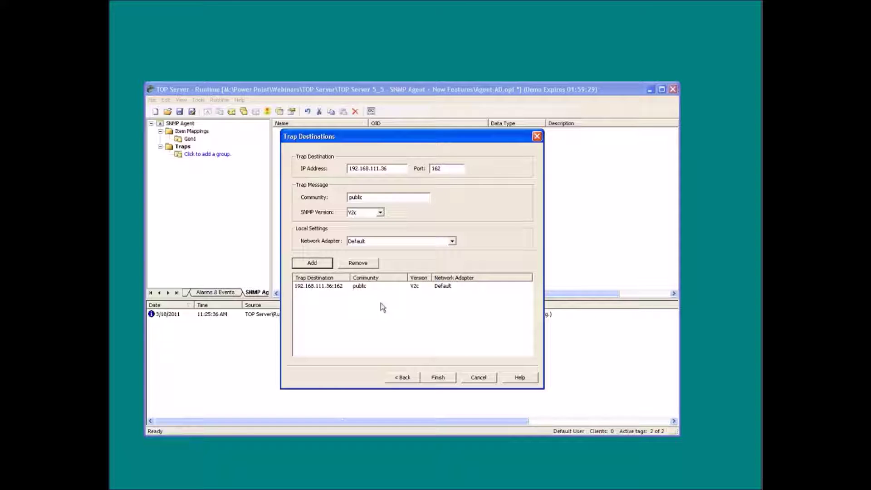
{"action": "left_click", "coordinate": [438, 377]}
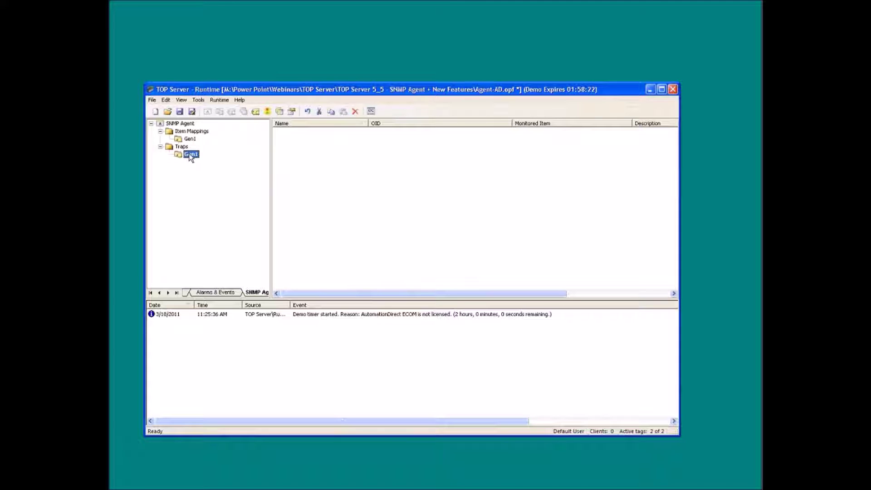
Step: Open the context menu of the Gen1 trap group
{"action": "right_click", "coordinate": [190, 157]}
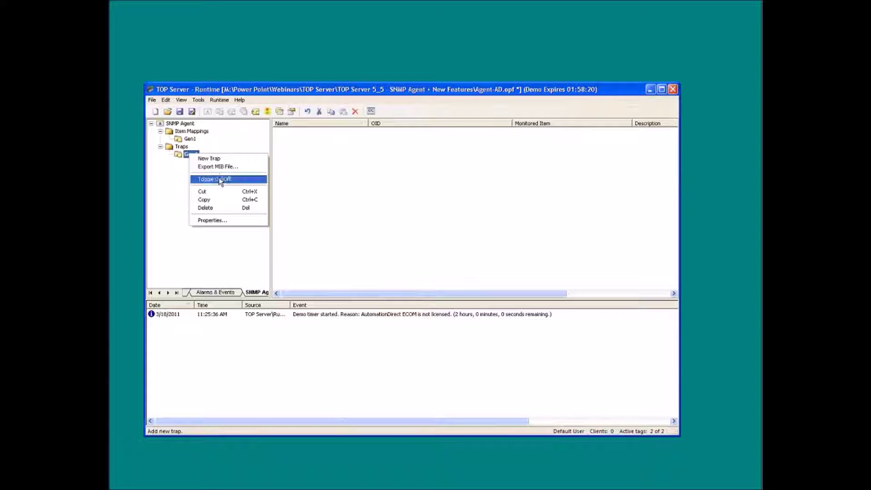
Step: Create a new trap in the Gen1 group named RunningState
{"action": "left_click", "coordinate": [226, 159]}
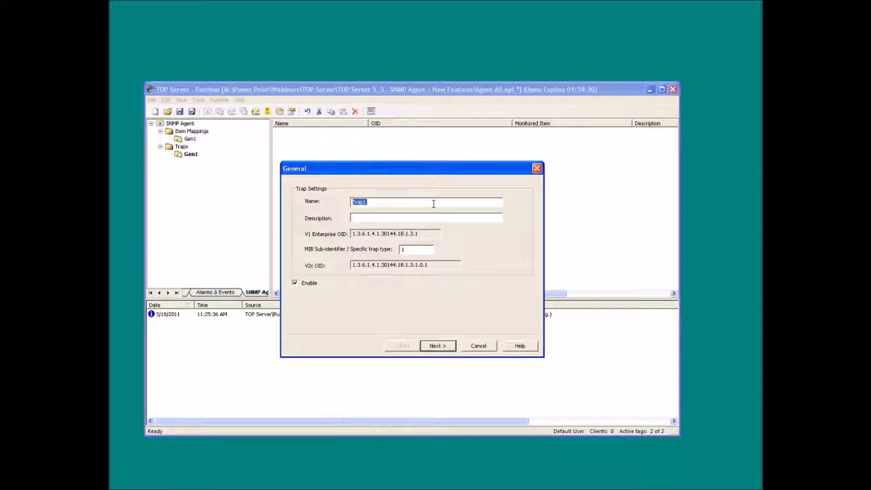
{"action": "type", "text": "RunningState"}
Step: Browse to Generator1's RunningState tag as the trap source and keep a 1000 millisecond update rate
{"action": "left_click", "coordinate": [438, 346]}
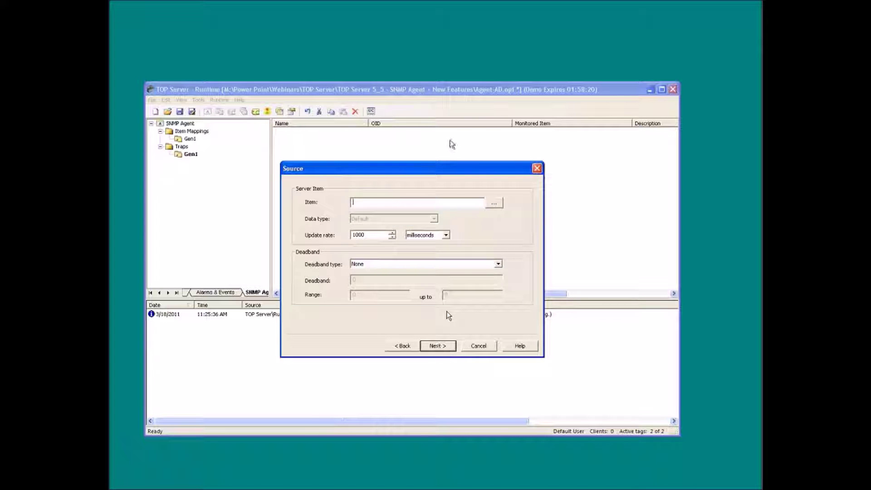
{"action": "left_click", "coordinate": [495, 204]}
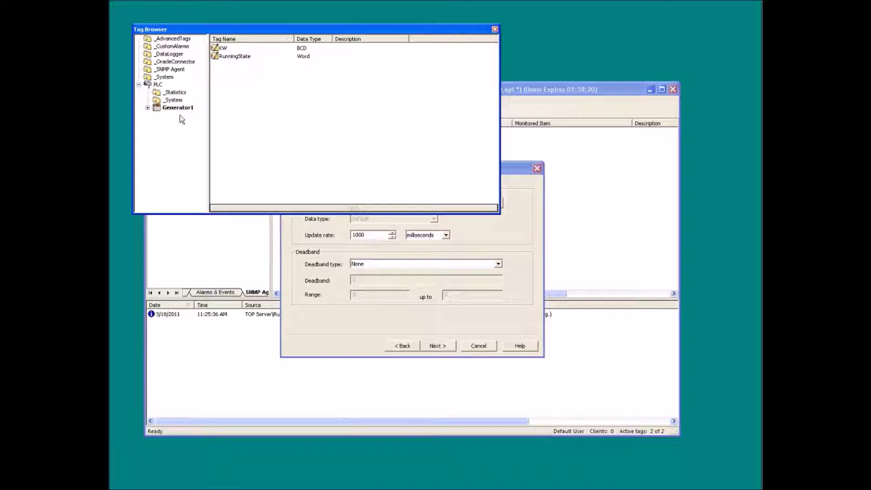
{"action": "left_click", "coordinate": [234, 57]}
{"action": "left_click", "coordinate": [364, 208]}
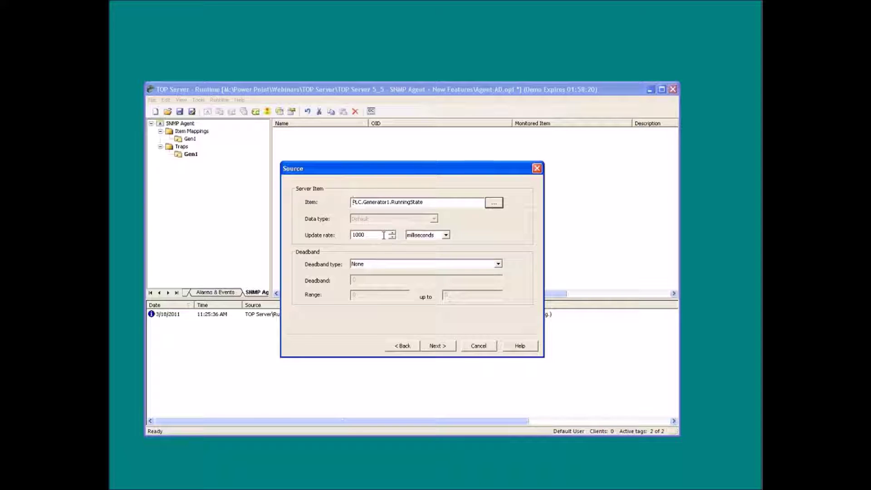
{"action": "left_click", "coordinate": [446, 235]}
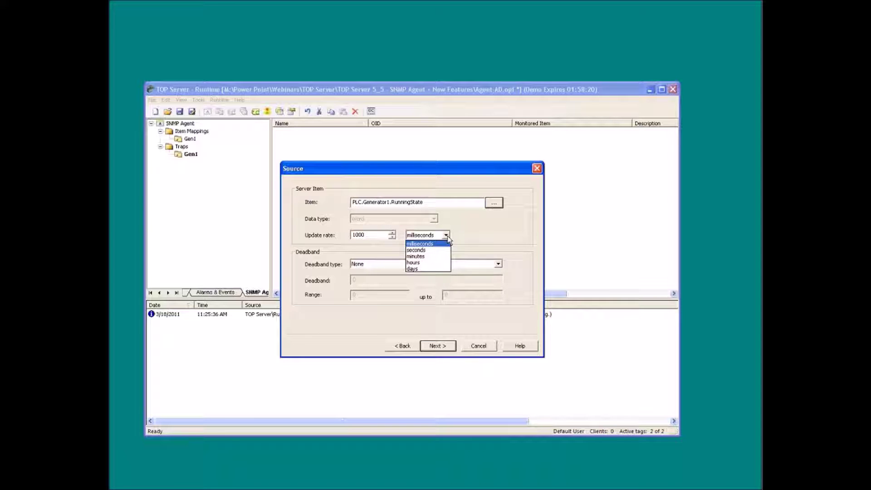
{"action": "left_click", "coordinate": [481, 234]}
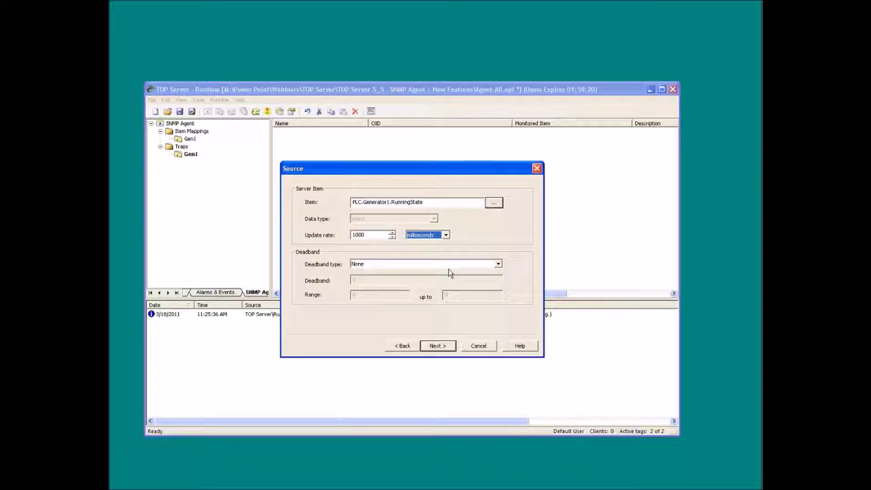
{"action": "left_click", "coordinate": [437, 345]}
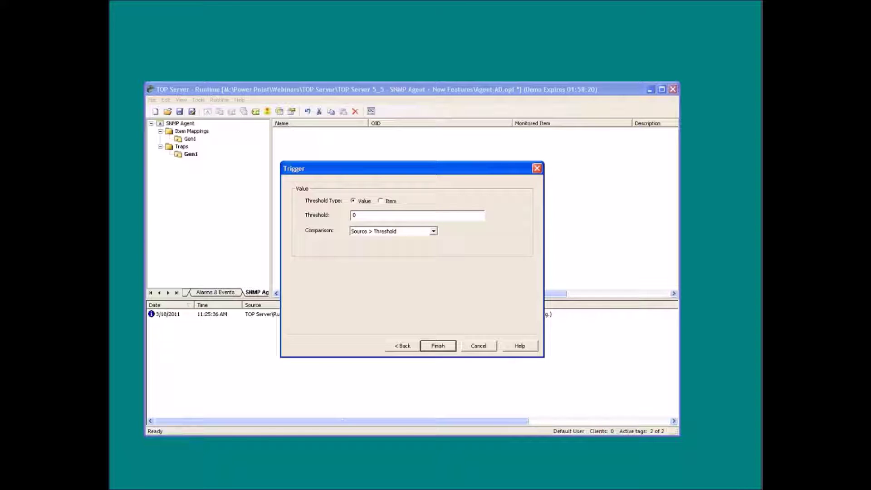
Step: Set the trigger comparison to Source == Threshold with threshold 0 and finish the RunningState trap
{"action": "left_click", "coordinate": [434, 232]}
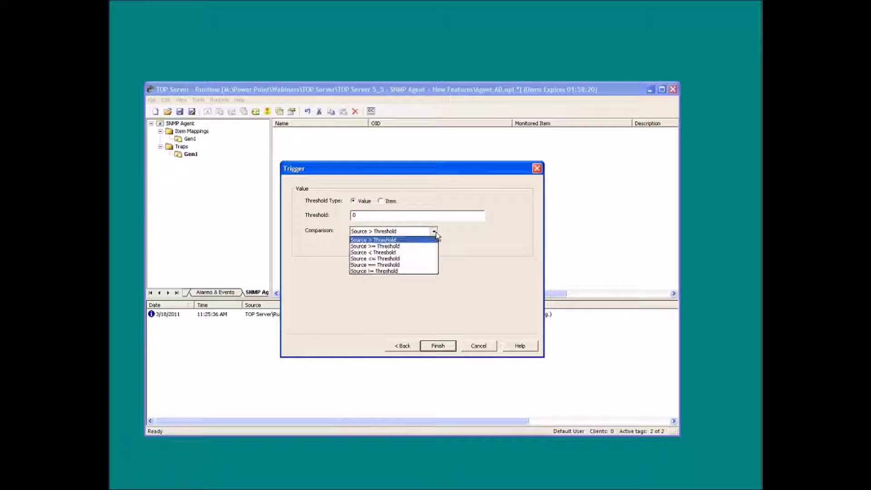
{"action": "left_click", "coordinate": [397, 265]}
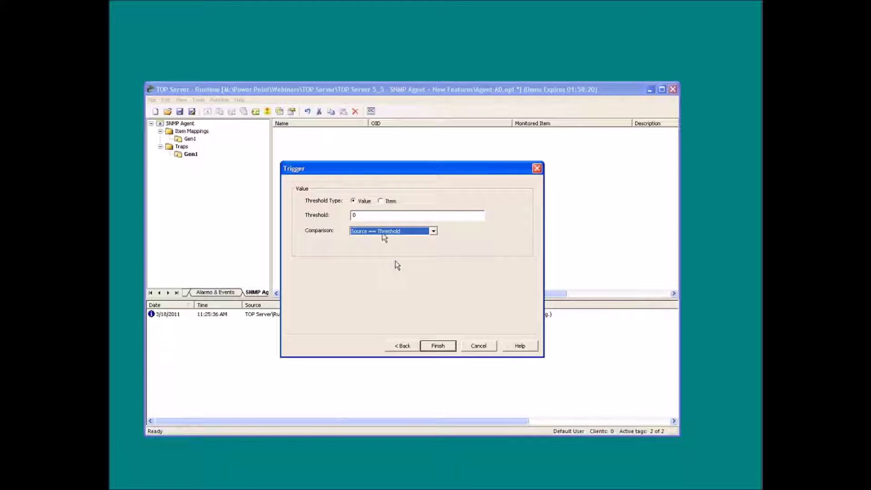
{"action": "left_click", "coordinate": [443, 346]}
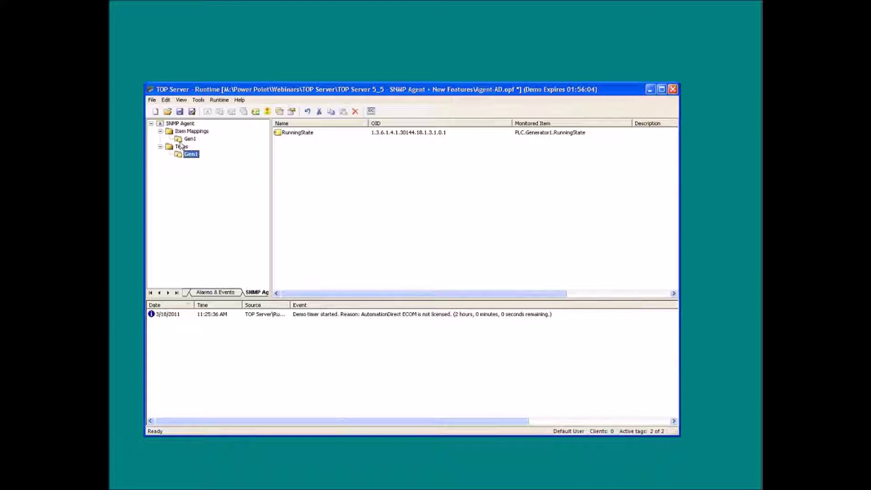
Step: Export the SNMP Agent's MIB as SNMPAGENT-MIB.mib, overwriting the earlier copy
{"action": "right_click", "coordinate": [183, 128]}
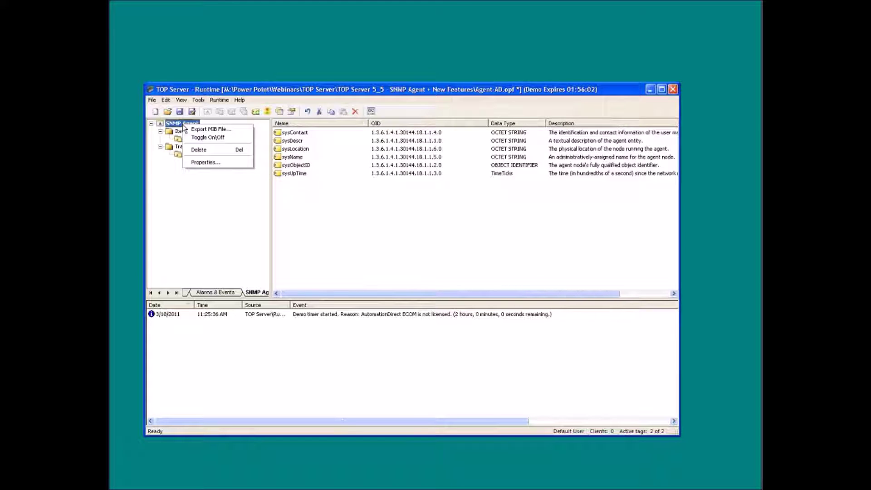
{"action": "left_click", "coordinate": [200, 131]}
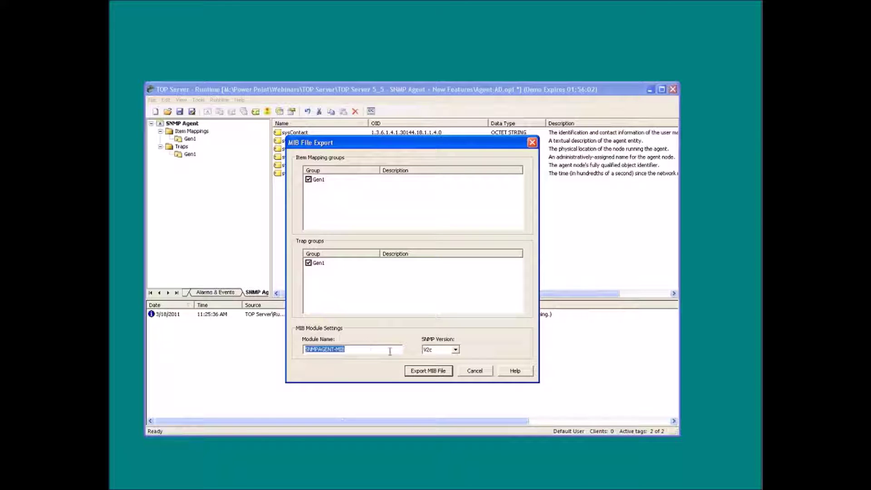
{"action": "left_click", "coordinate": [443, 372]}
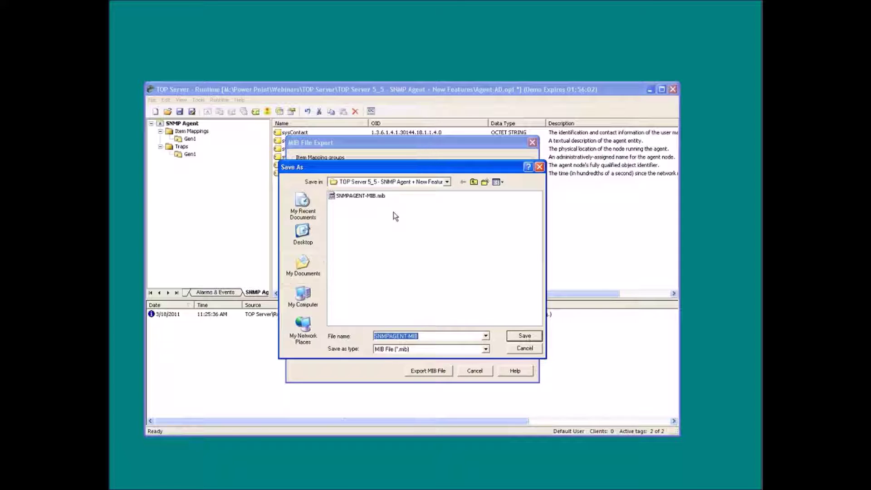
{"action": "left_click", "coordinate": [524, 336]}
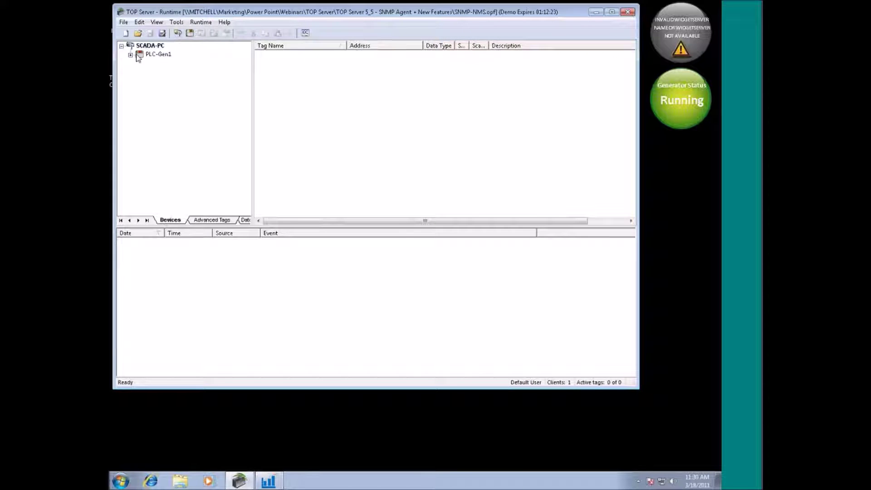
Step: Expand PLC-Gen1 and select its SNMPAGENT-MIB group to list the nine SNMP tags
{"action": "left_click", "coordinate": [131, 54]}
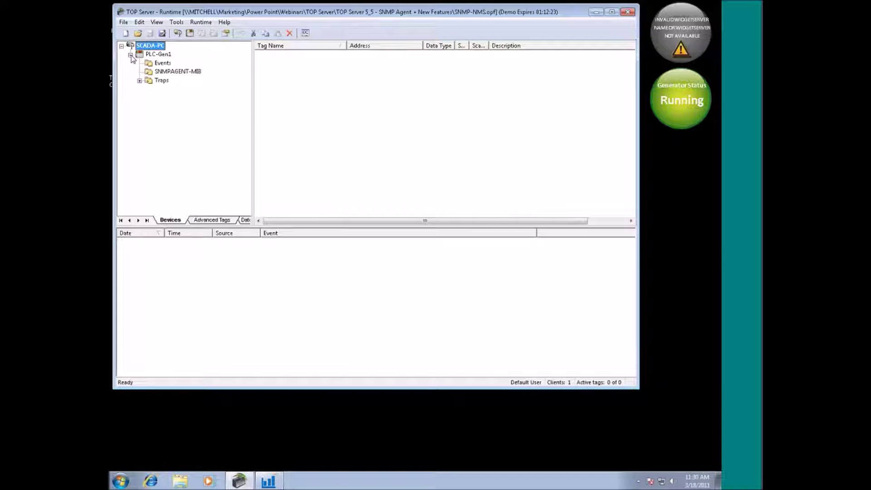
{"action": "left_click", "coordinate": [158, 53]}
{"action": "left_click", "coordinate": [171, 72]}
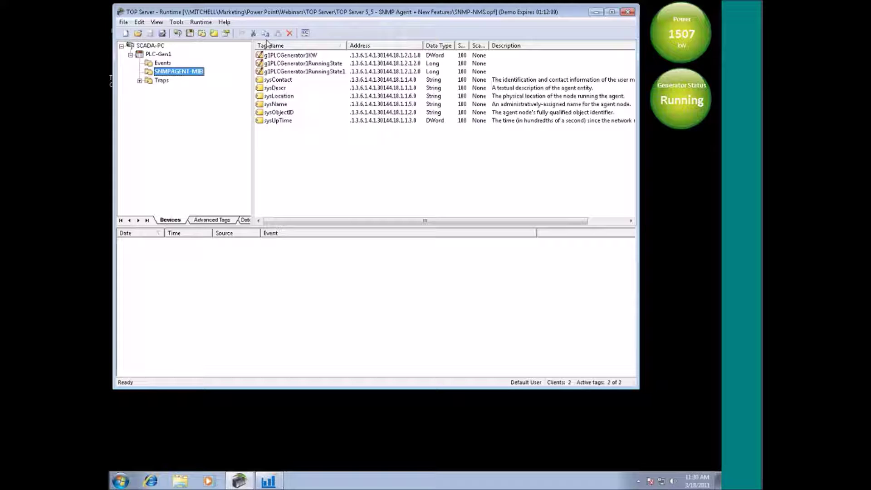
{"action": "left_click", "coordinate": [305, 34]}
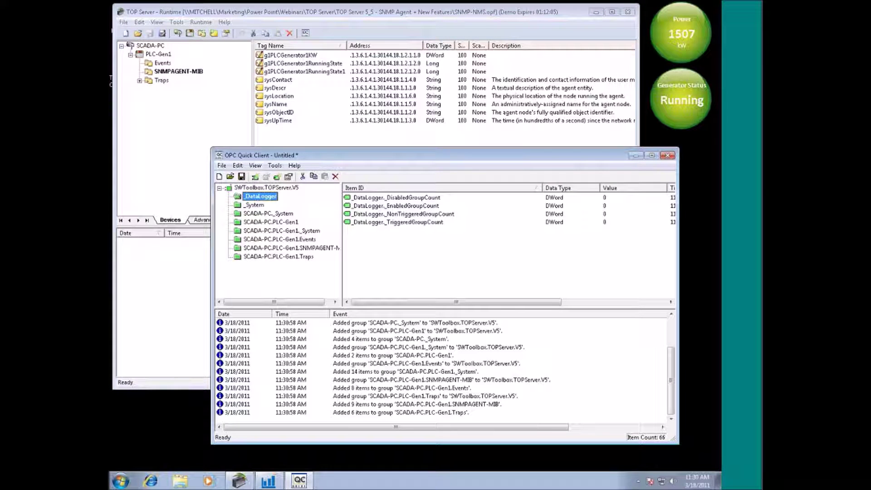
Step: Widen the Quick Client tree and check SNMPAGENT-MIB values: generator KW 1507, RunningState 1
{"action": "left_click_drag", "start_coordinate": [352, 158], "coordinate": [307, 105]}
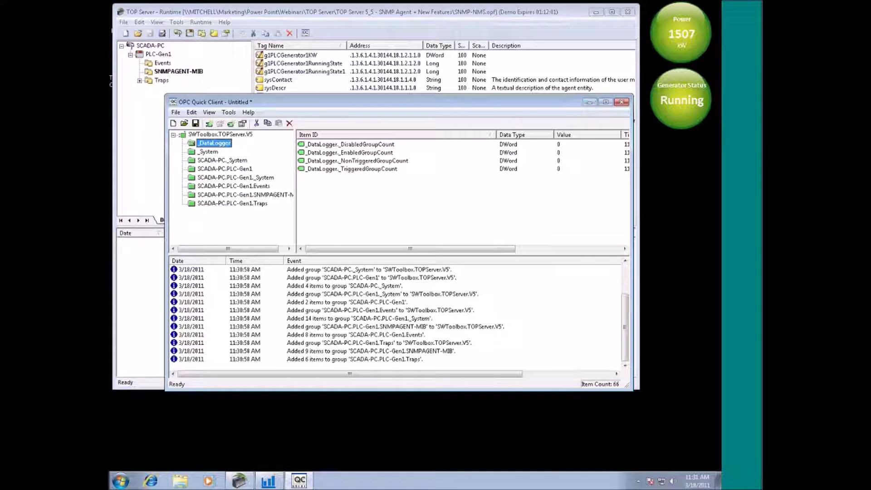
{"action": "left_click_drag", "start_coordinate": [295, 172], "coordinate": [313, 168]}
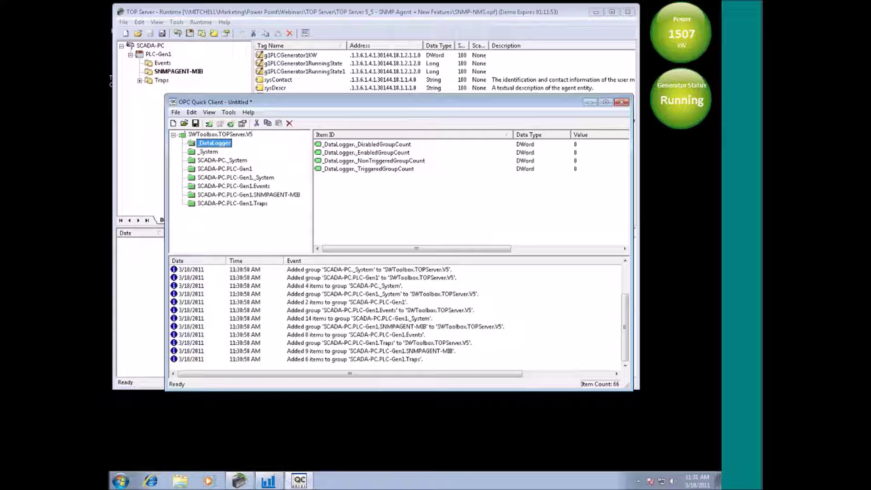
{"action": "left_click", "coordinate": [238, 195]}
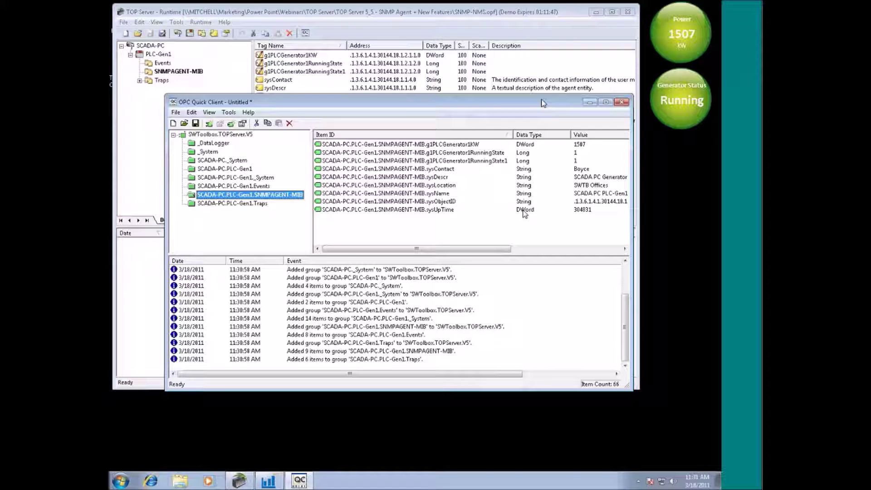
{"action": "left_click_drag", "start_coordinate": [542, 102], "coordinate": [511, 92]}
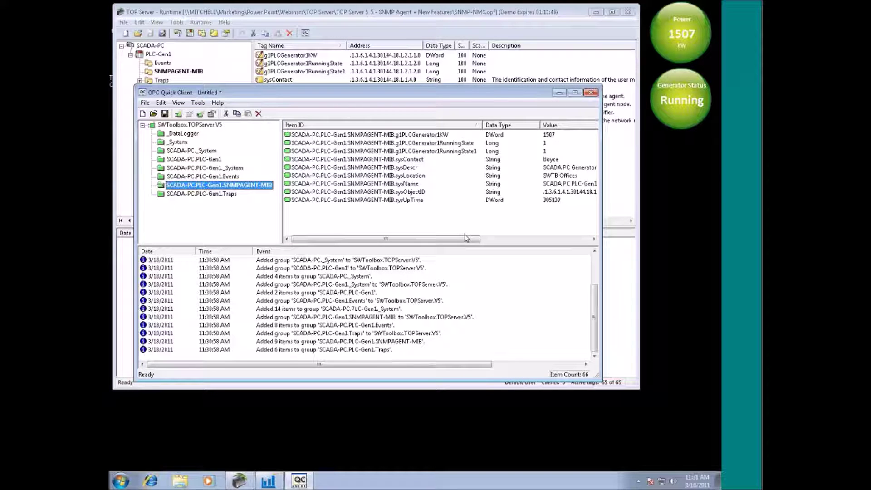
{"action": "left_click", "coordinate": [447, 136]}
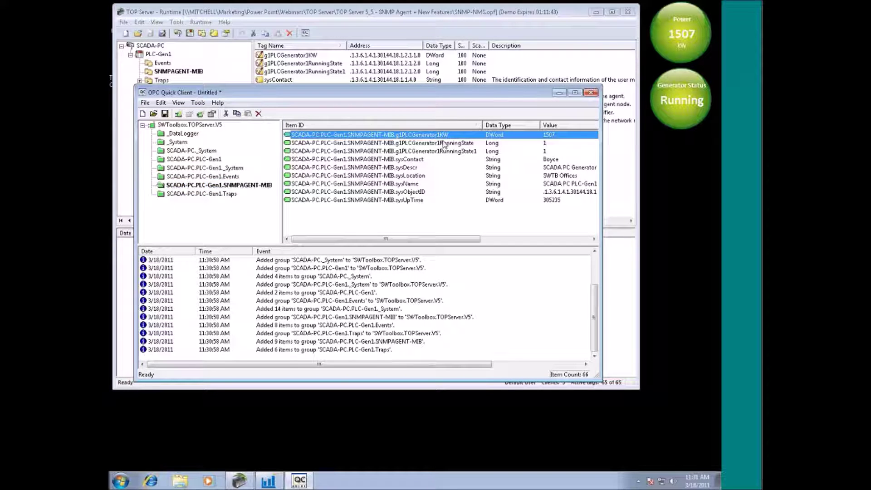
{"action": "left_click", "coordinate": [443, 144]}
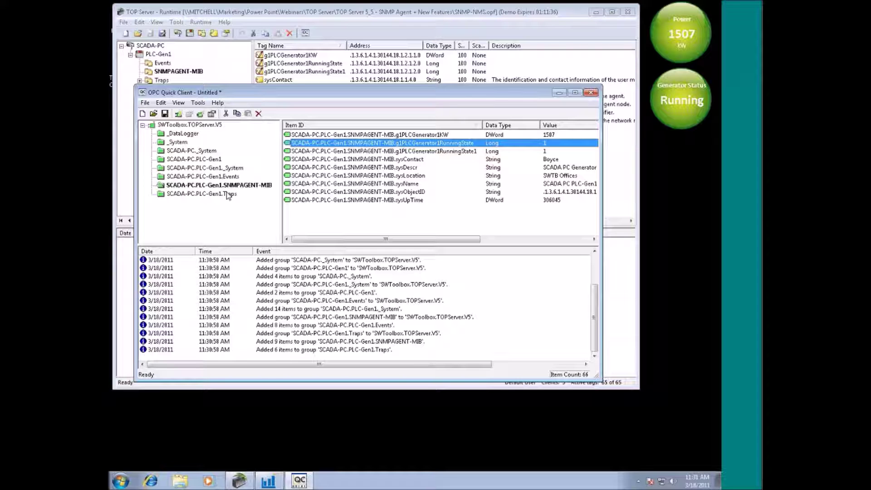
{"action": "left_click", "coordinate": [208, 194]}
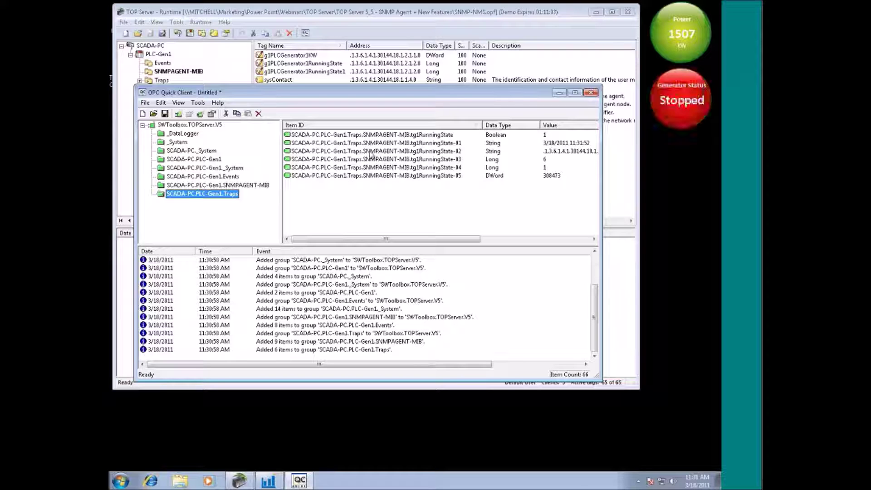
Step: Select the tg1RunningState trap item showing the trap received at 3/18/2011 11:31:52
{"action": "left_click", "coordinate": [376, 135]}
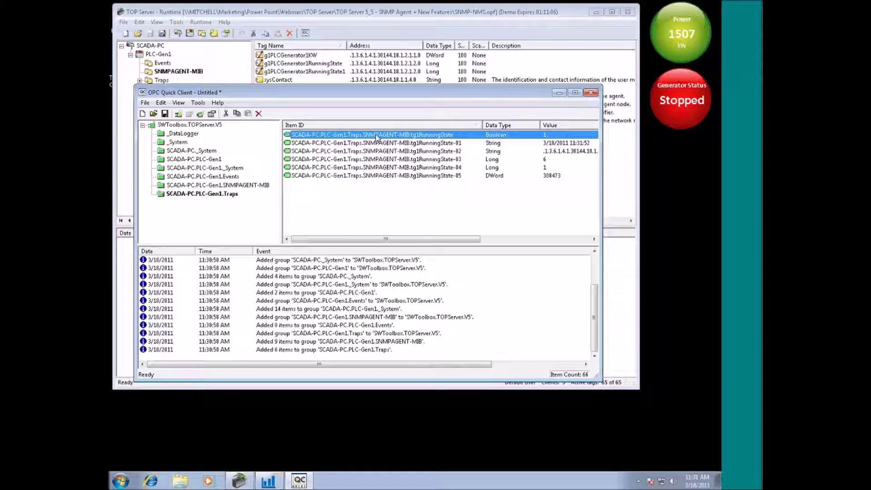